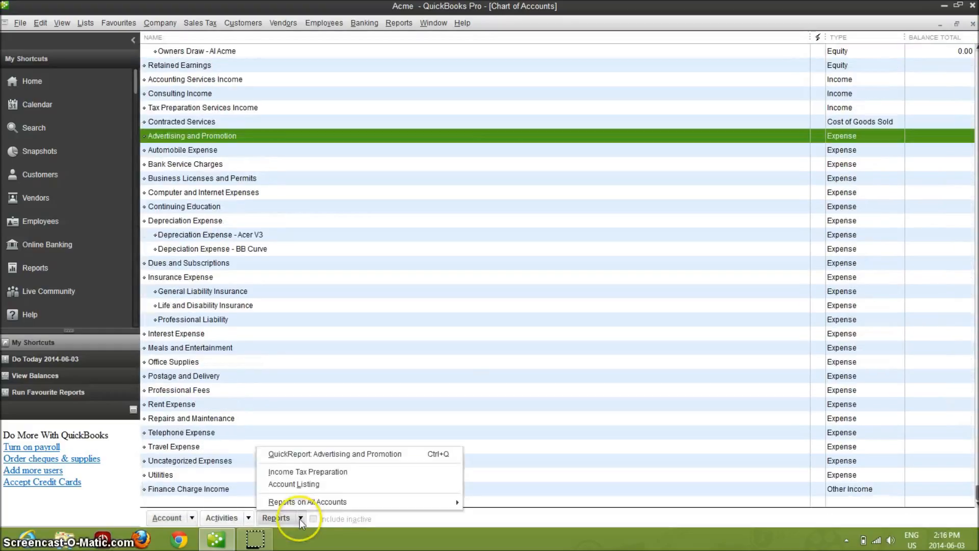
- Start a new account of type Expense from the chart of accounts
click(300, 519)
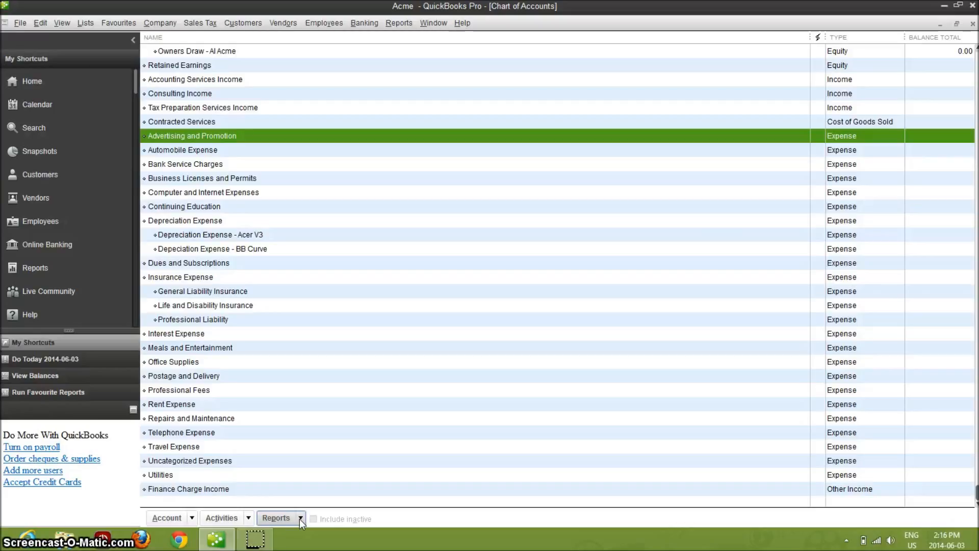
click(179, 521)
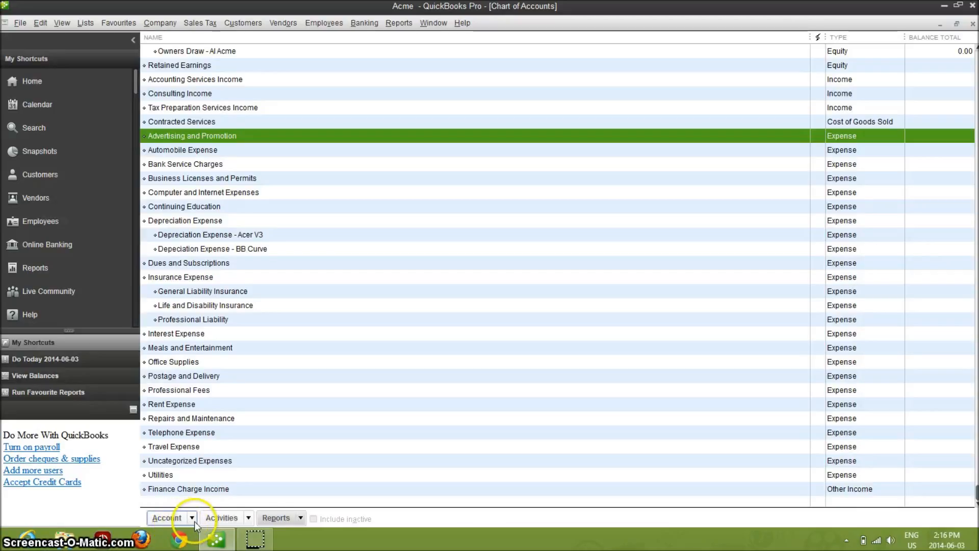
click(193, 520)
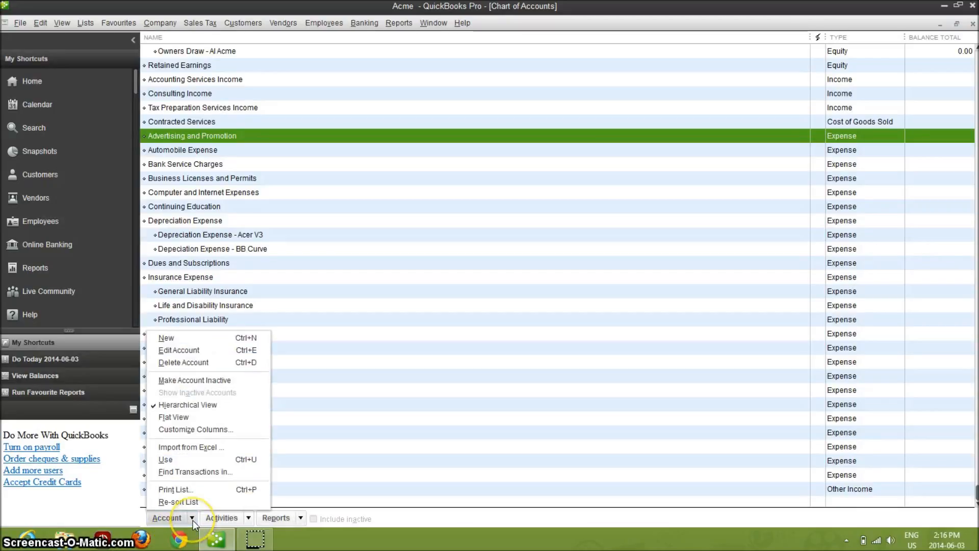
click(179, 342)
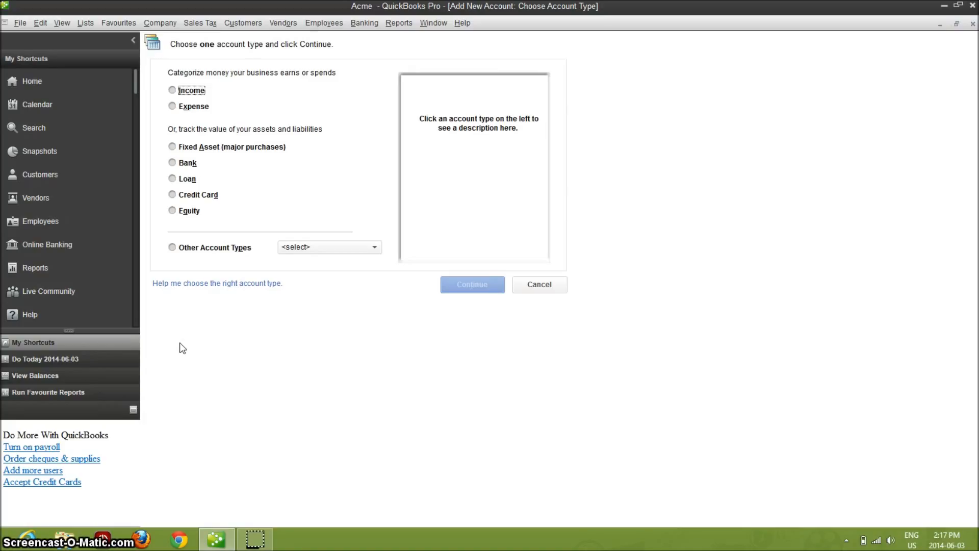
click(171, 107)
click(204, 108)
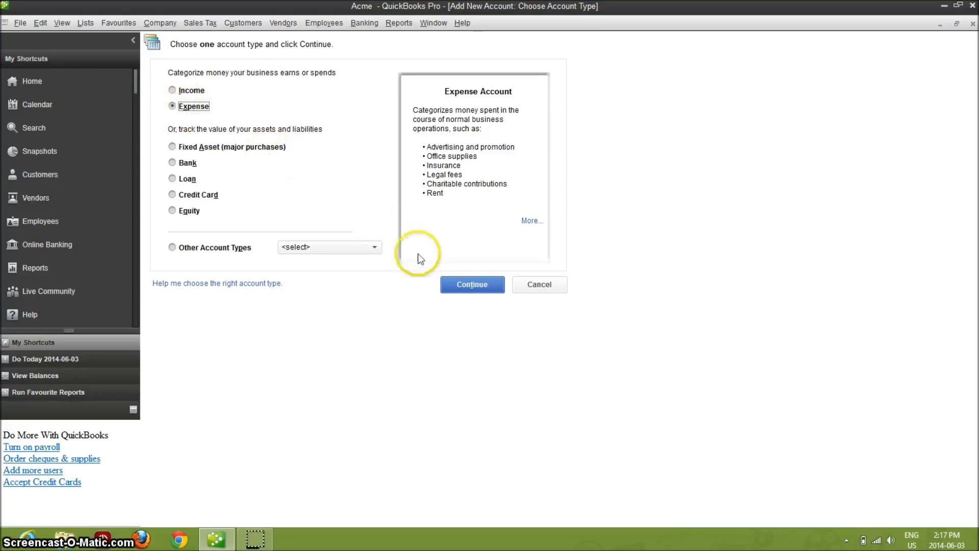
click(466, 283)
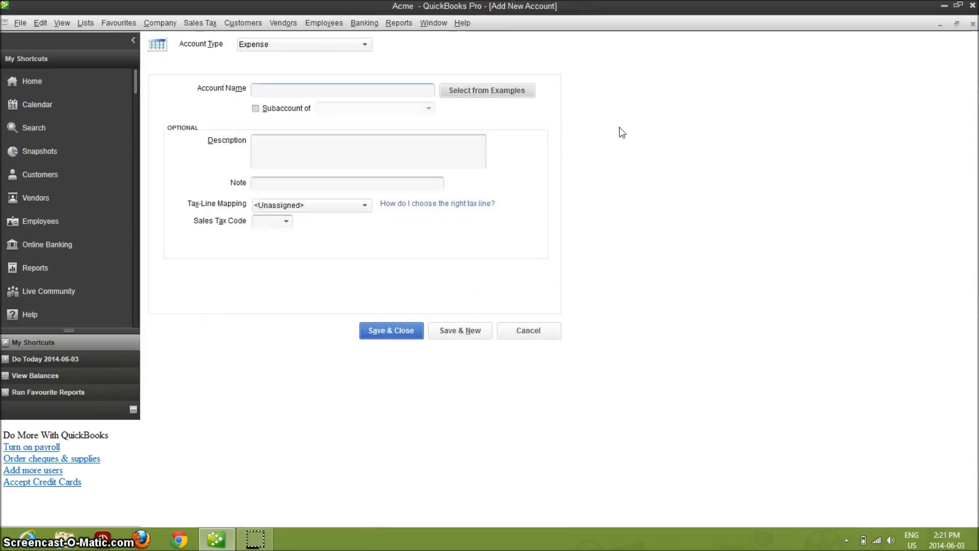
- Name the new expense account "Stock Photo Expense"
click(606, 279)
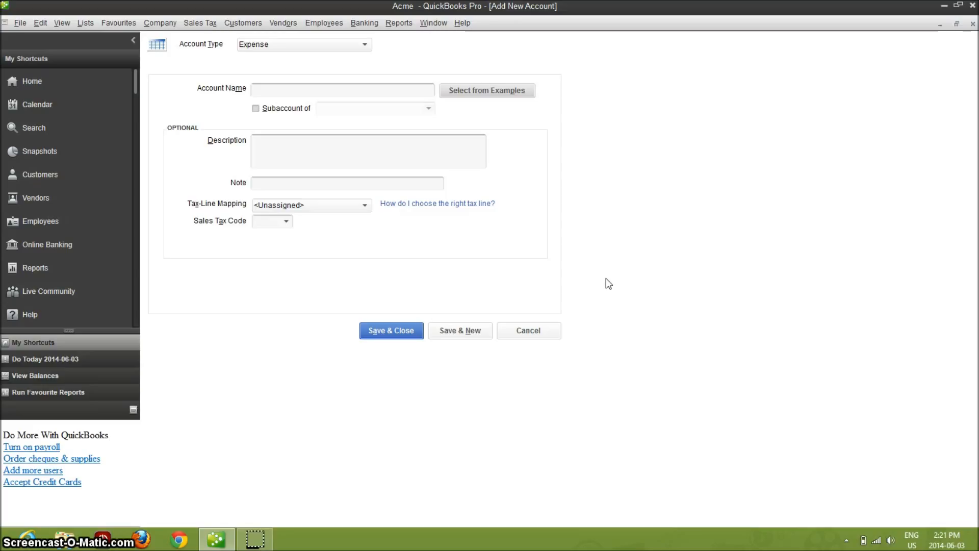
click(359, 117)
click(283, 90)
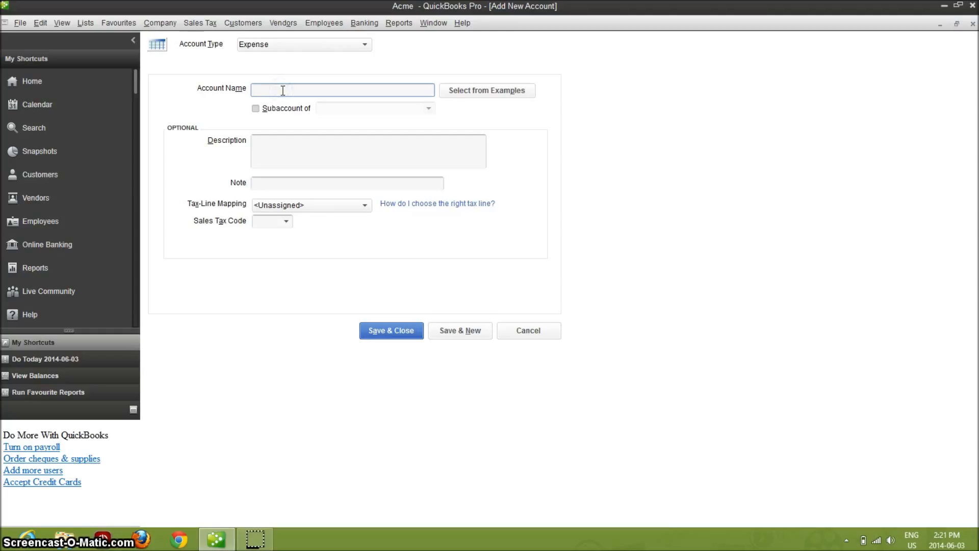
text(St)
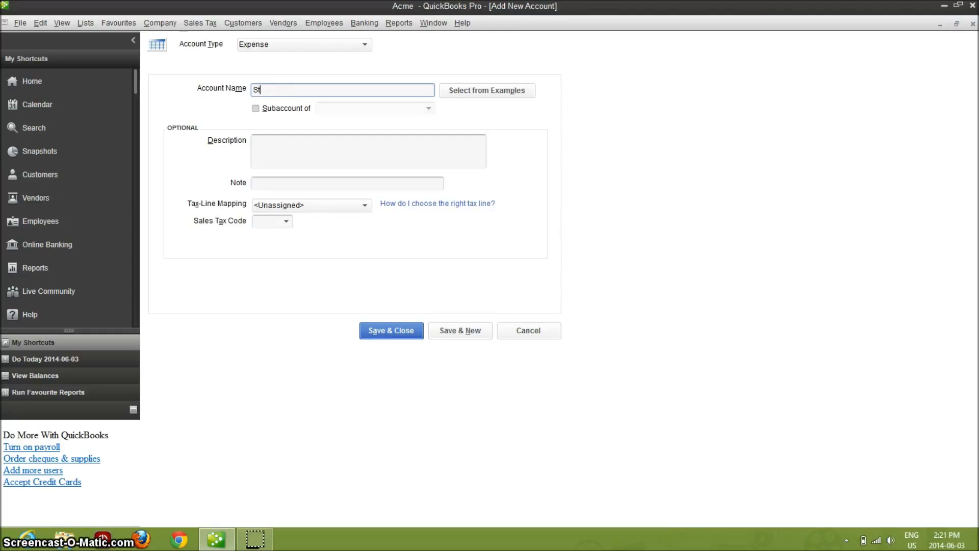
text(ock P)
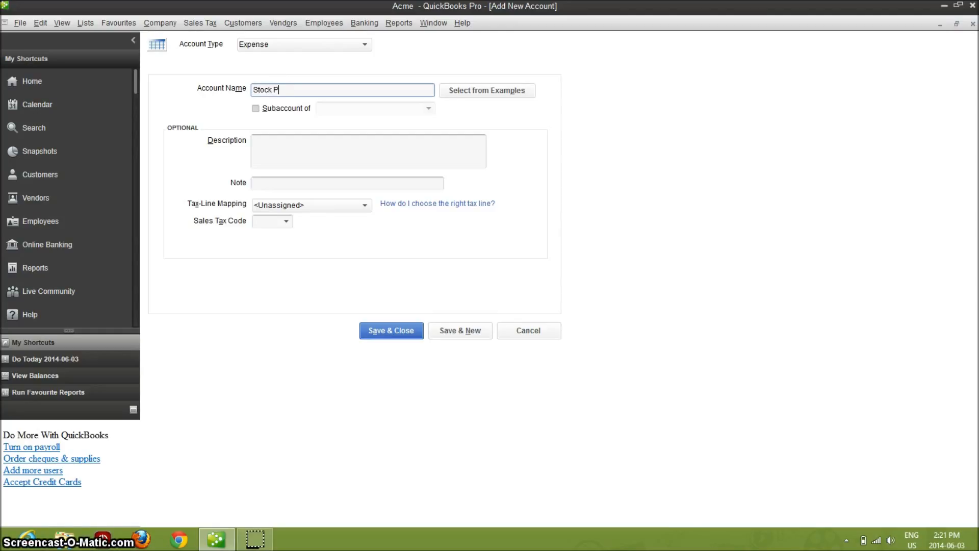
text(hoto E)
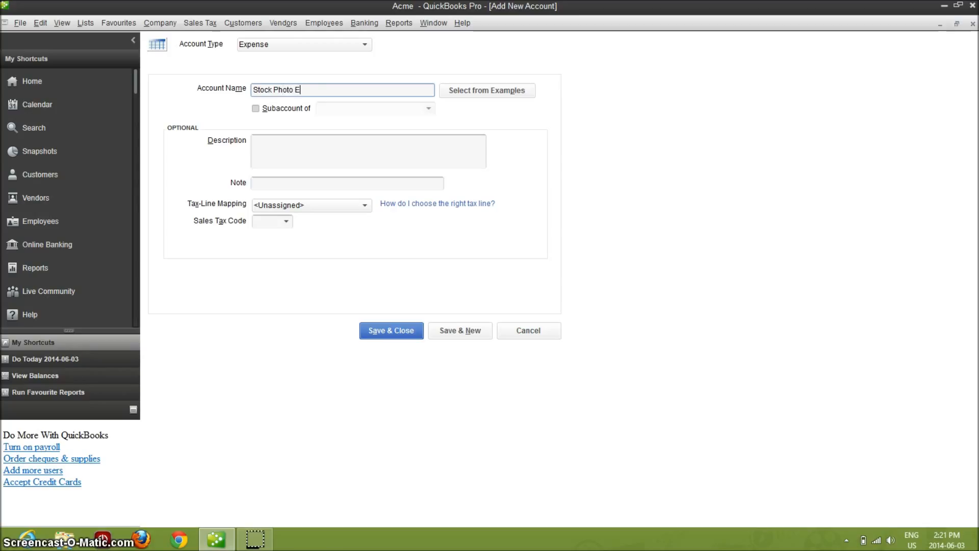
text(xpense)
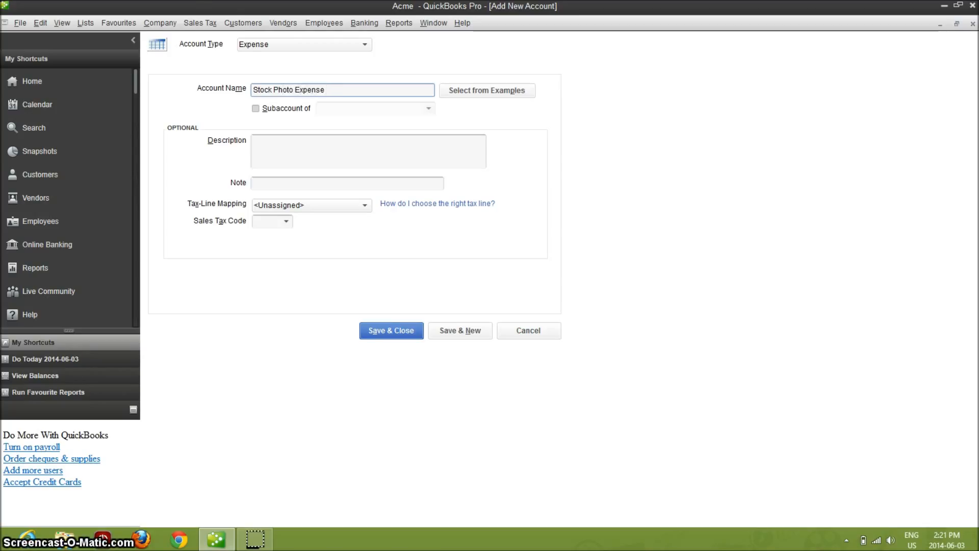
- Enter the description "Photos used in website design." for the new account and save it
click(272, 142)
text(Photos used in website design.)
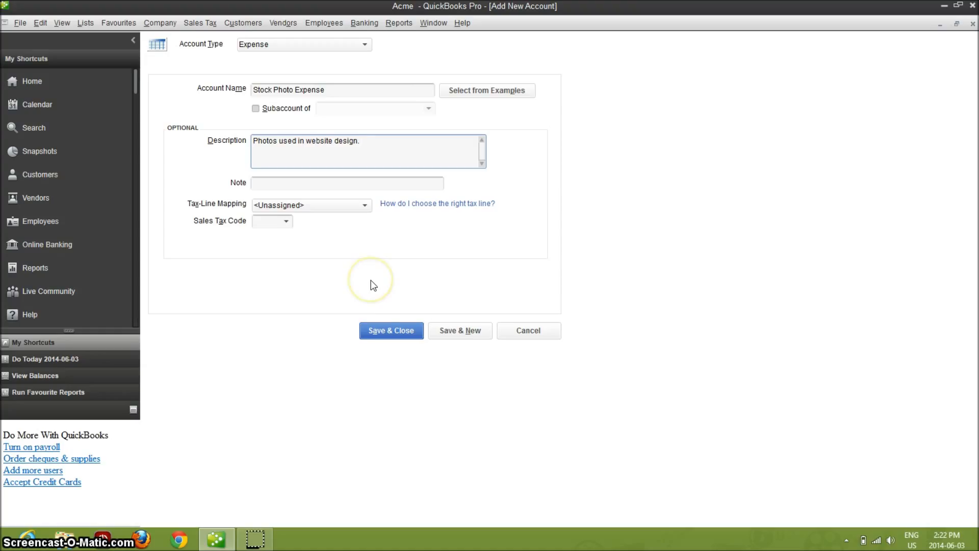
click(386, 332)
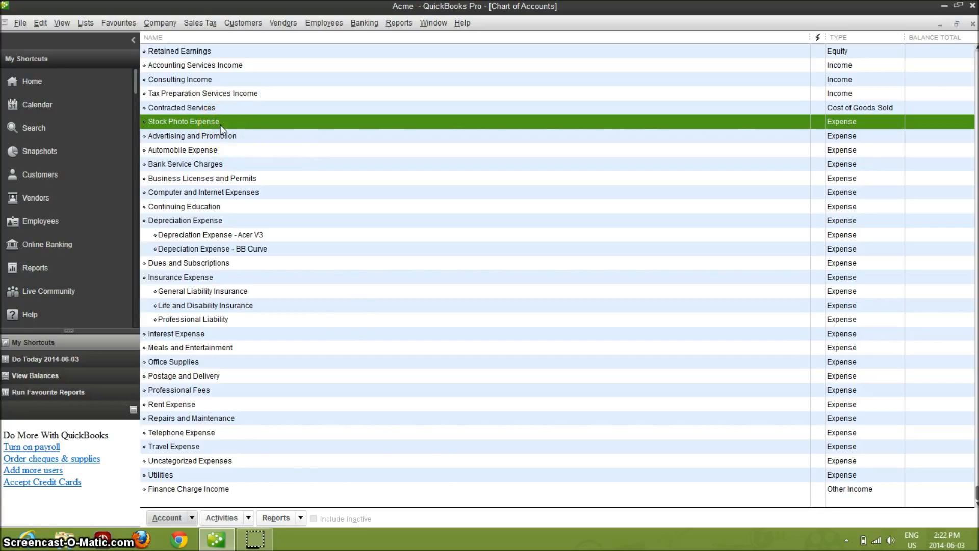
- Edit the Stock Photo Expense account to use sales tax code H, HST (ON) Only, and save the change
click(280, 518)
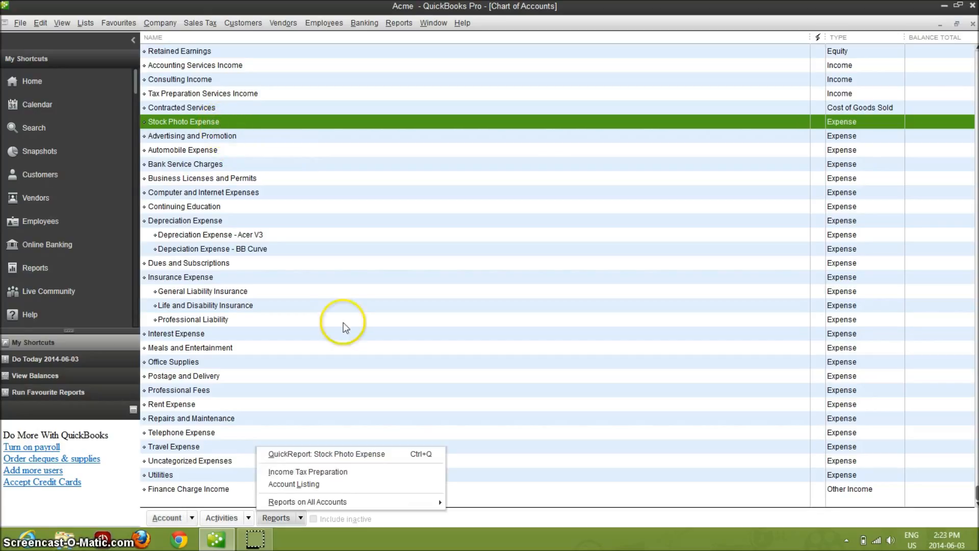
right_click(182, 125)
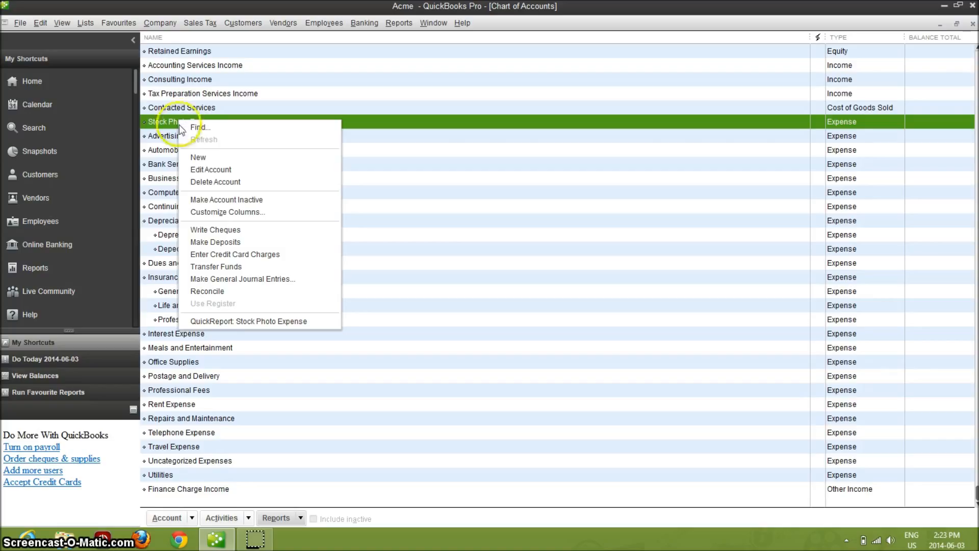
click(205, 170)
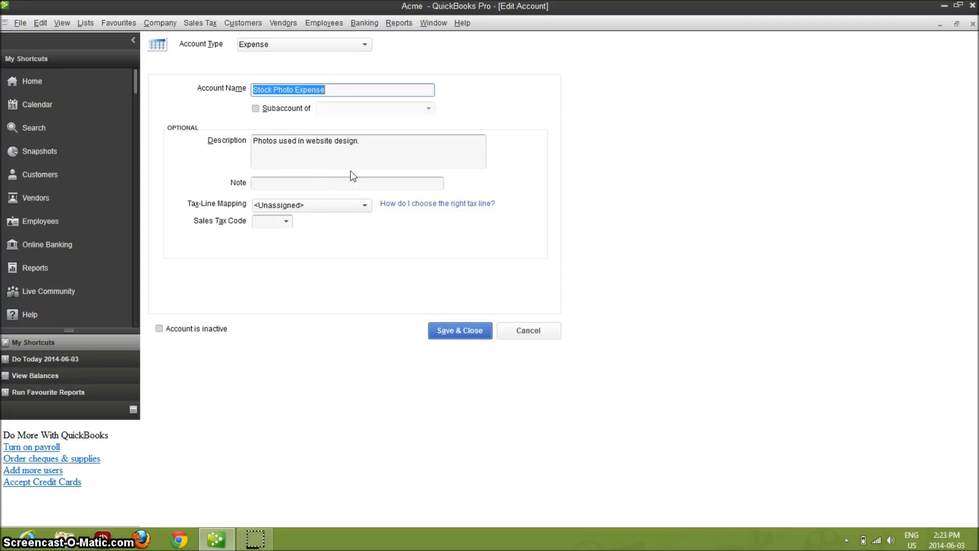
click(287, 221)
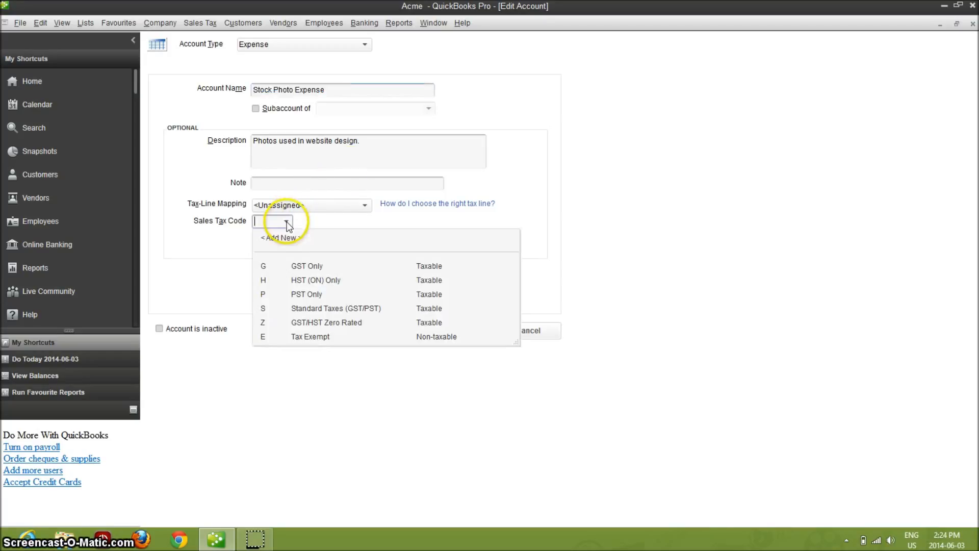
click(305, 282)
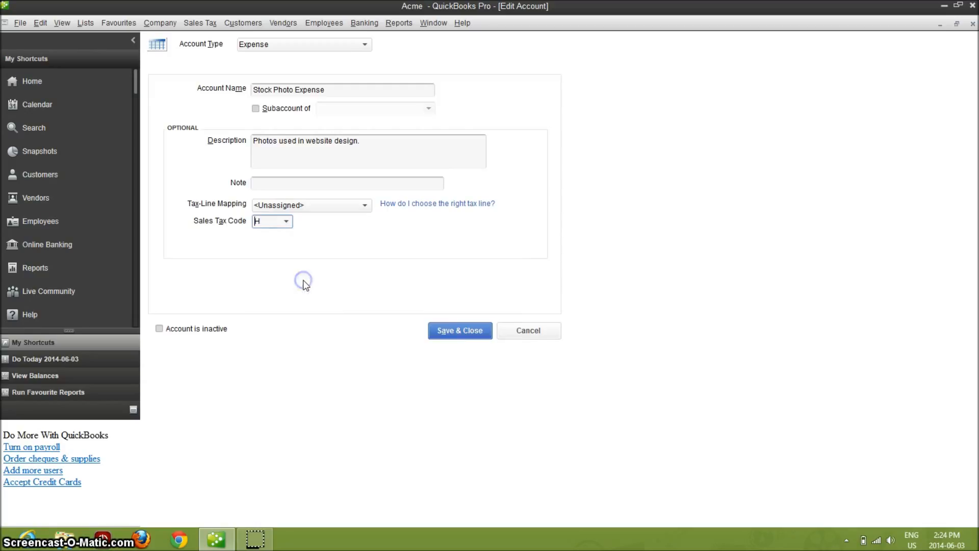
click(446, 332)
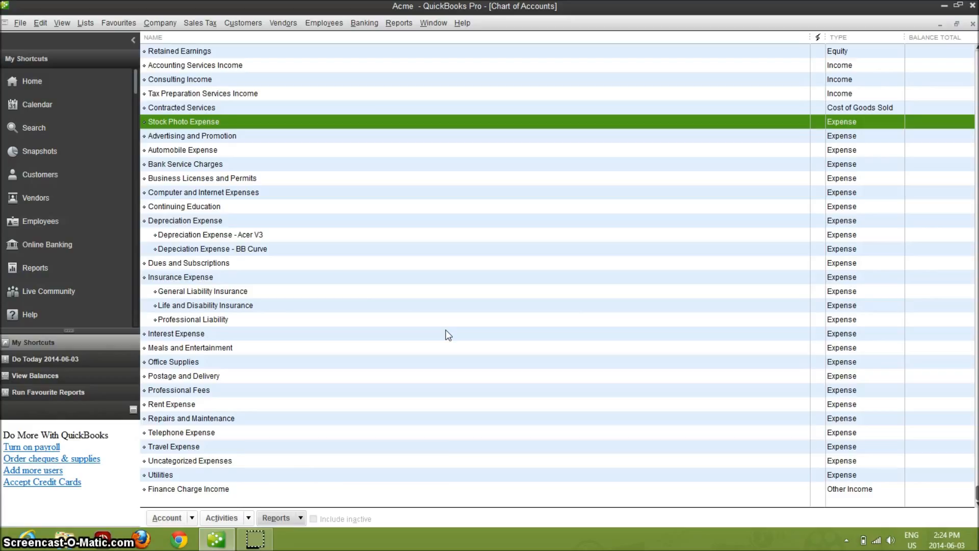
- Delete the Stock Photo Expense account from the chart of accounts and confirm the deletion
click(207, 125)
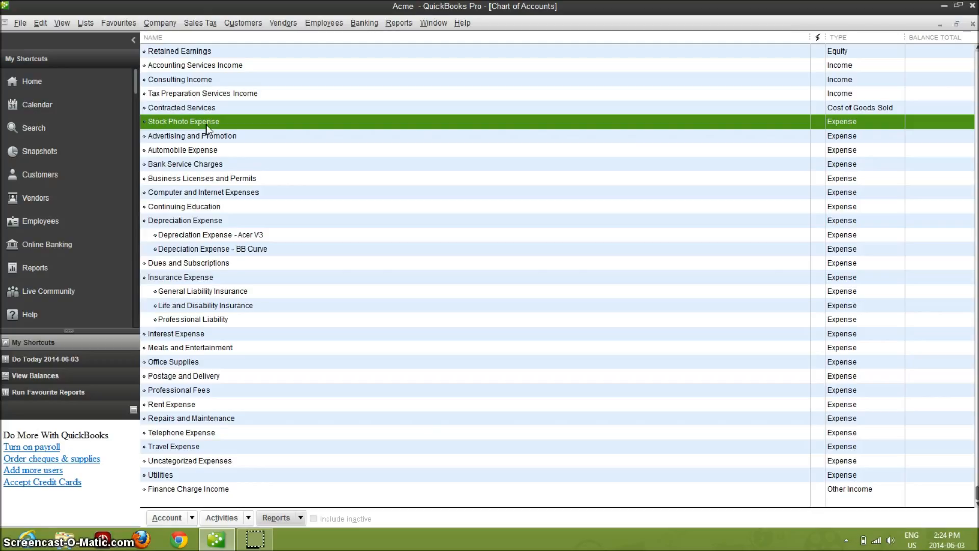
click(203, 126)
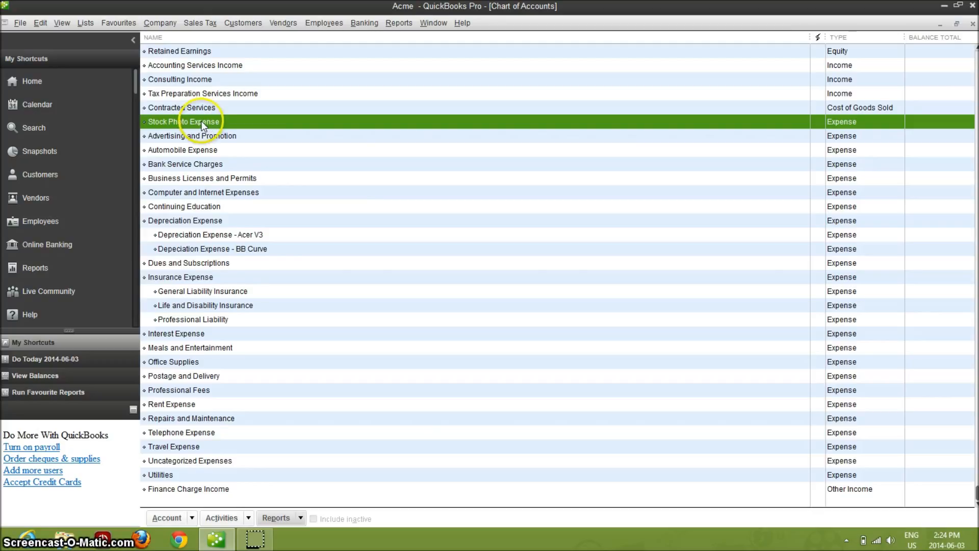
right_click(203, 123)
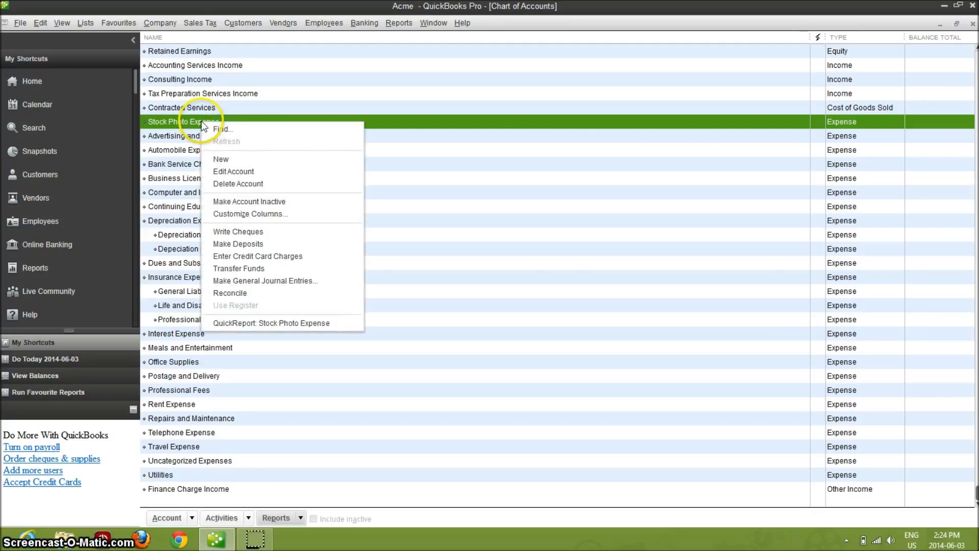
click(219, 185)
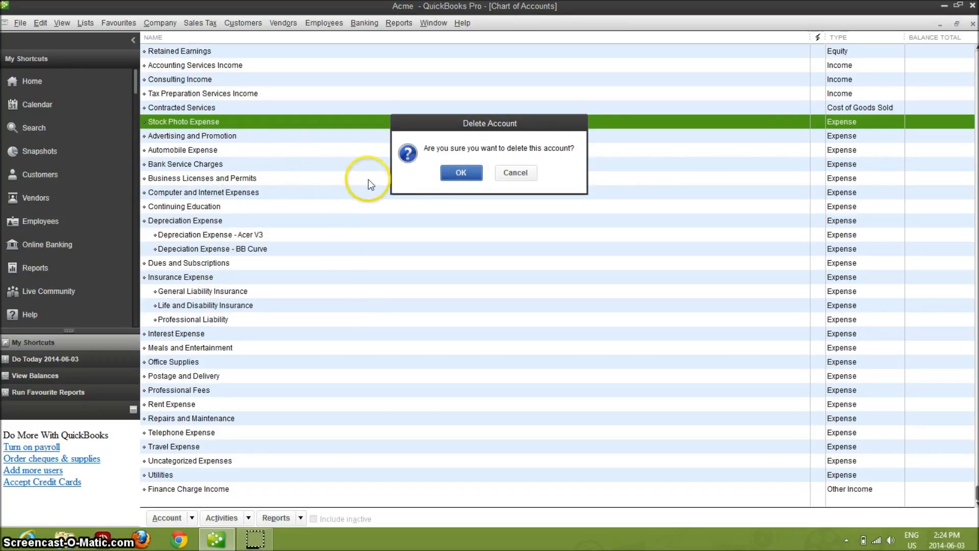
click(460, 173)
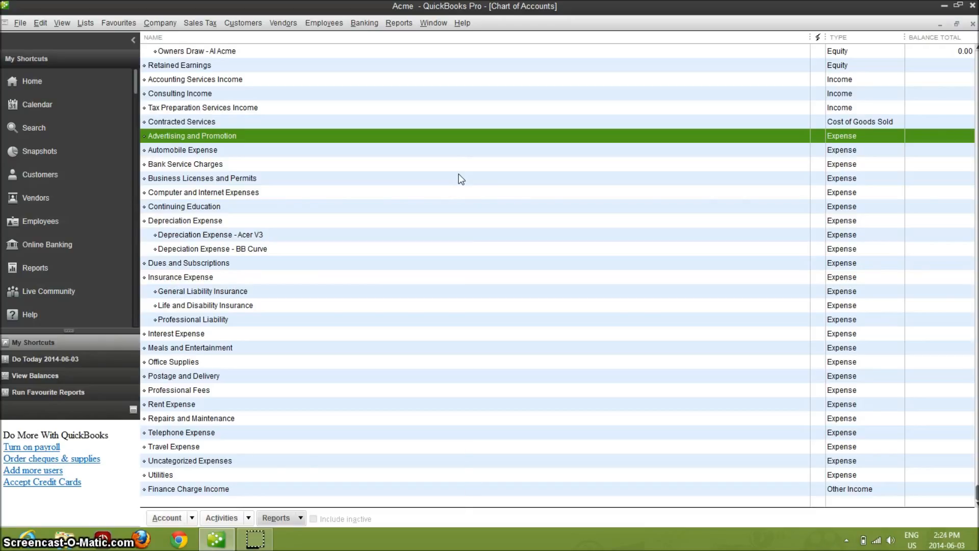
- Try to delete the Telephone Expense account, and make it inactive instead
key(alt+o)
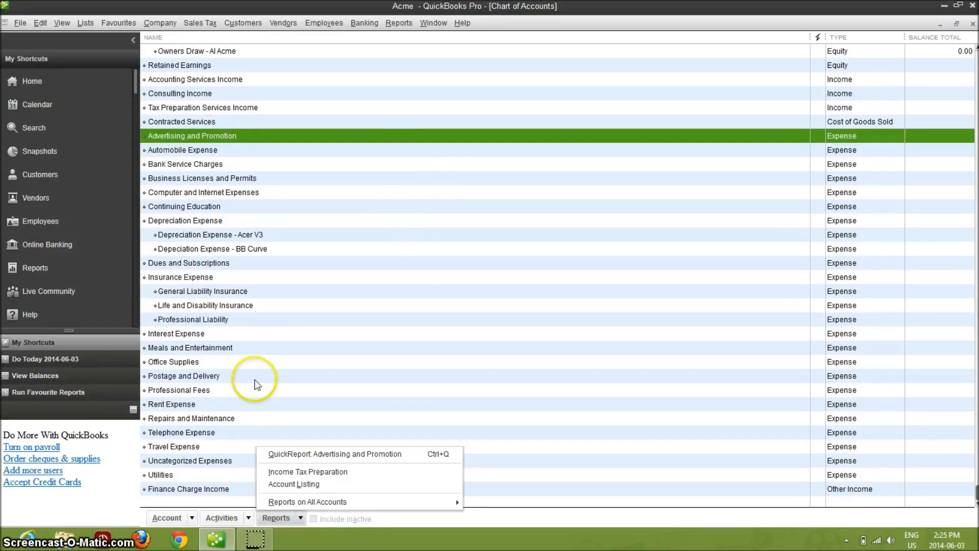
click(185, 435)
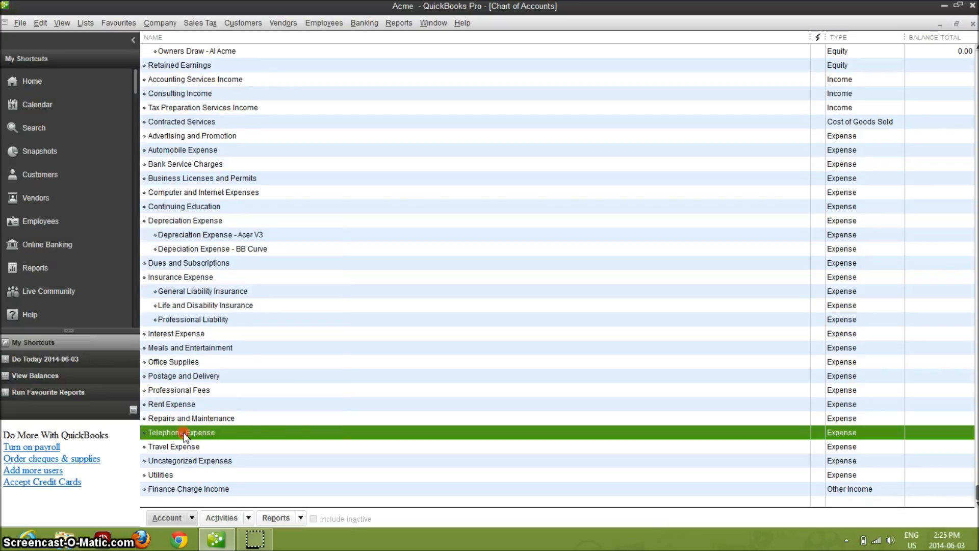
right_click(185, 433)
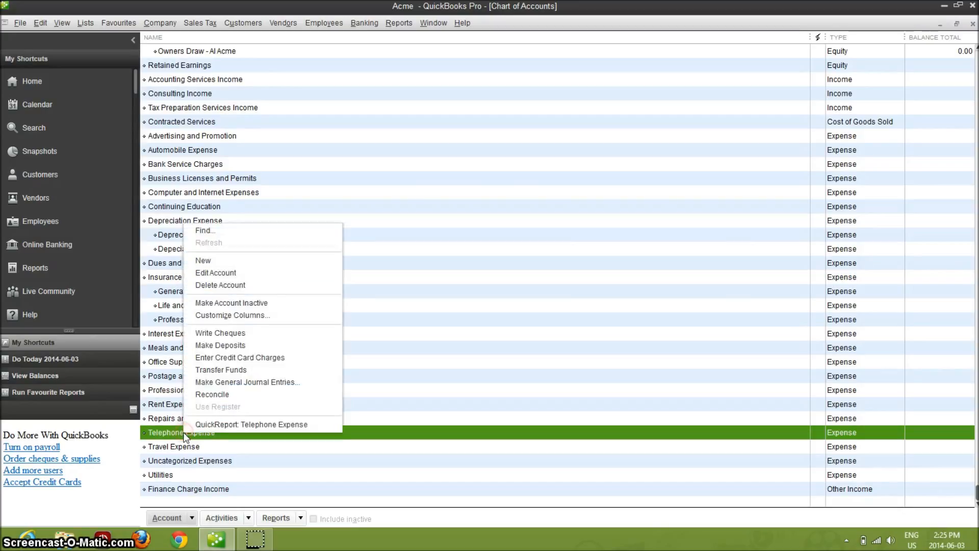
click(212, 285)
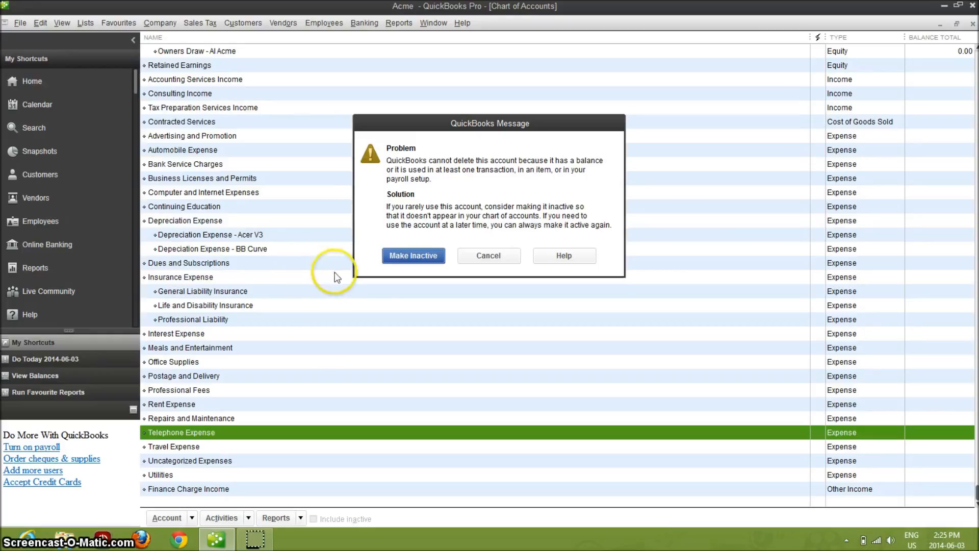
click(414, 258)
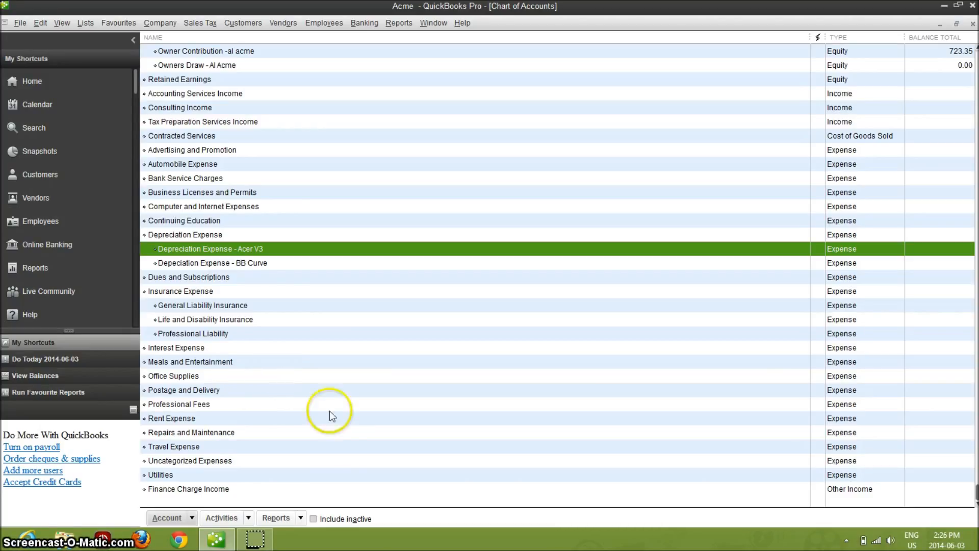
- Include inactive accounts in the chart of accounts and make Telephone Expense active again
click(313, 518)
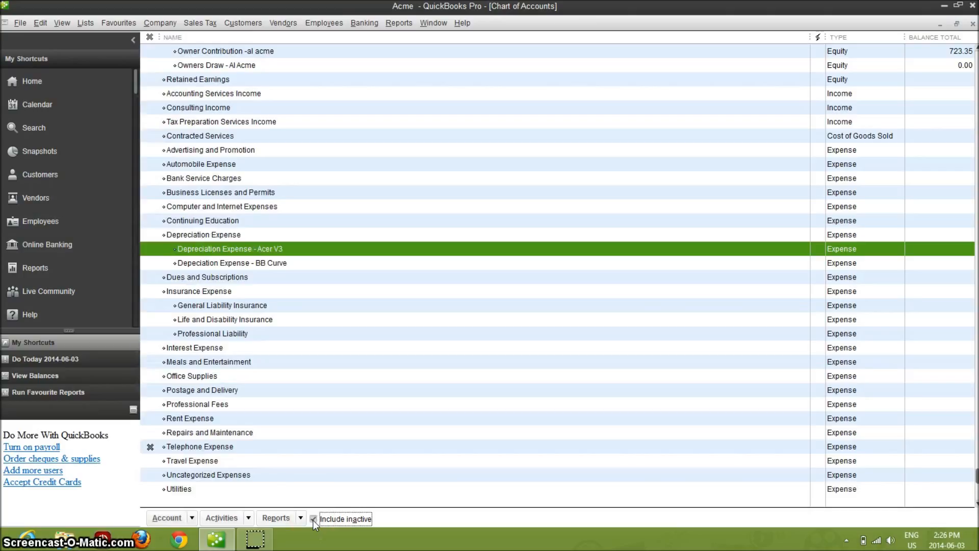
click(194, 448)
right_click(194, 448)
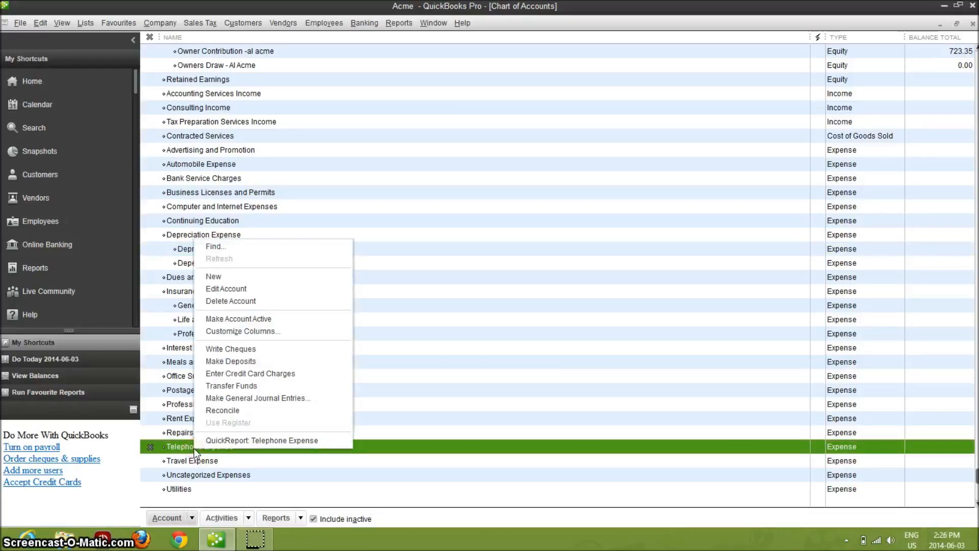
click(230, 321)
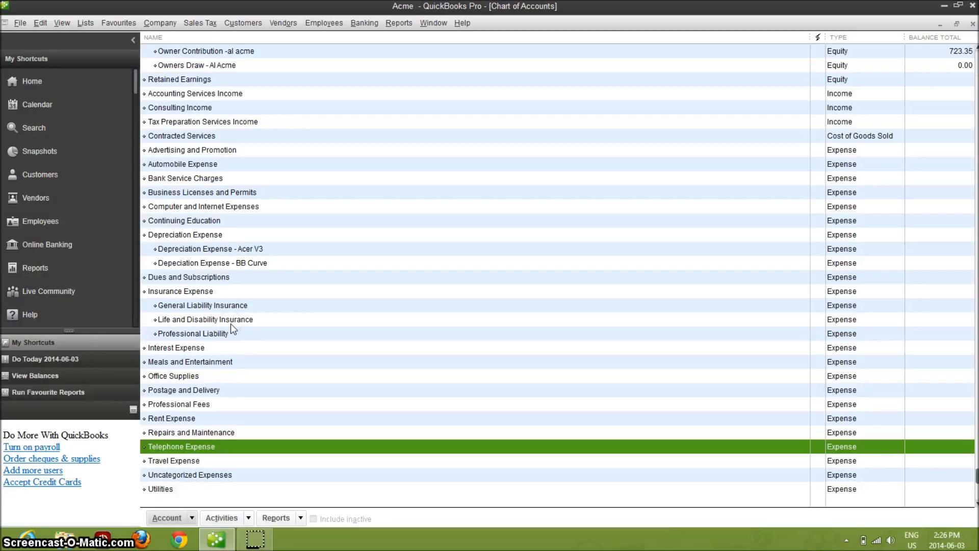